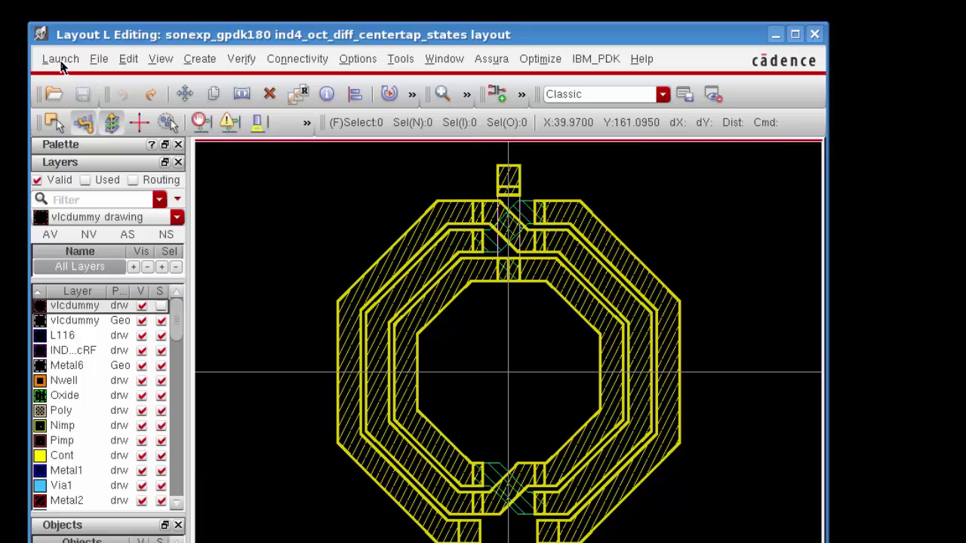
# Launch the Sonnet add-on and open the Create SonnetEM View From Layout View dialog.
pyautogui.click(61, 63)
pyautogui.click(89, 243)
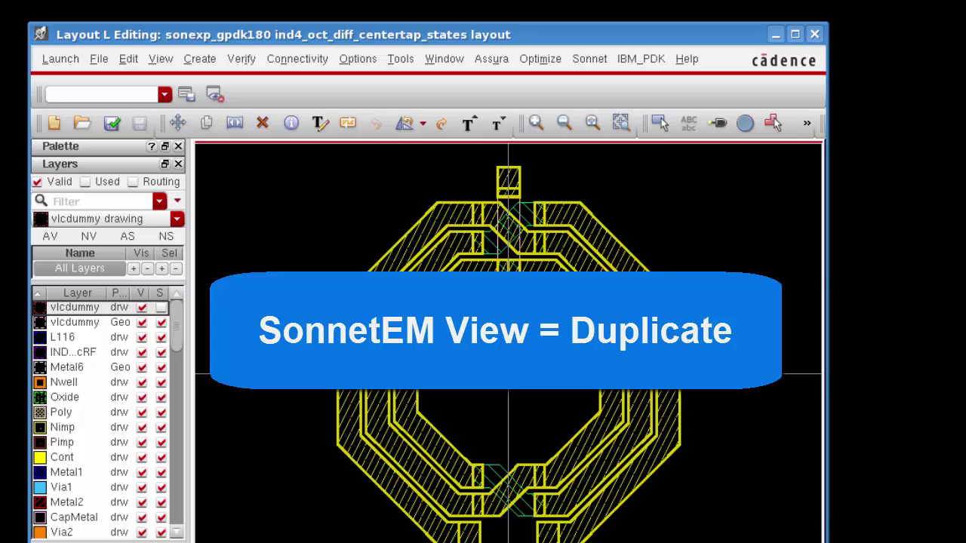
pyautogui.click(594, 60)
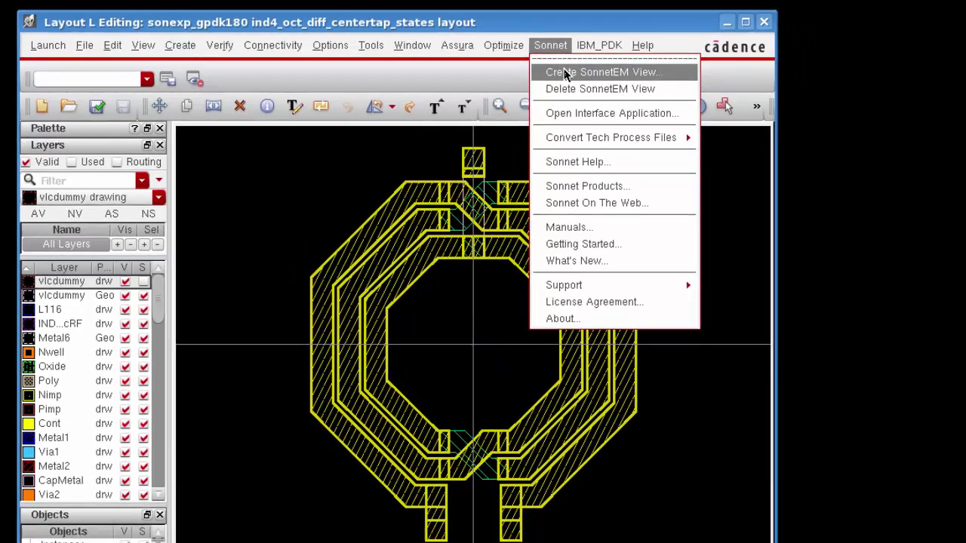
pyautogui.click(604, 88)
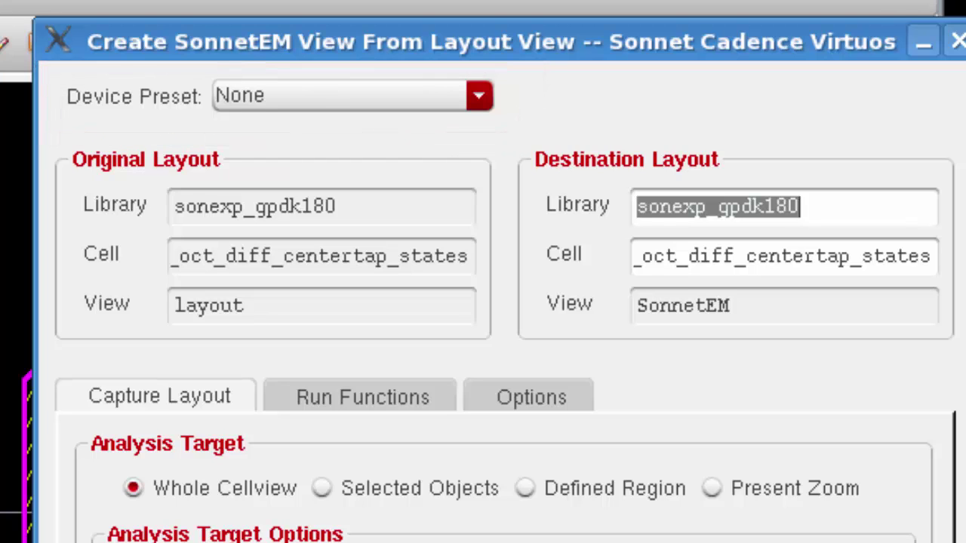
# Create the SonnetEM view with the Inductor - Center Tapped device preset.
pyautogui.click(477, 99)
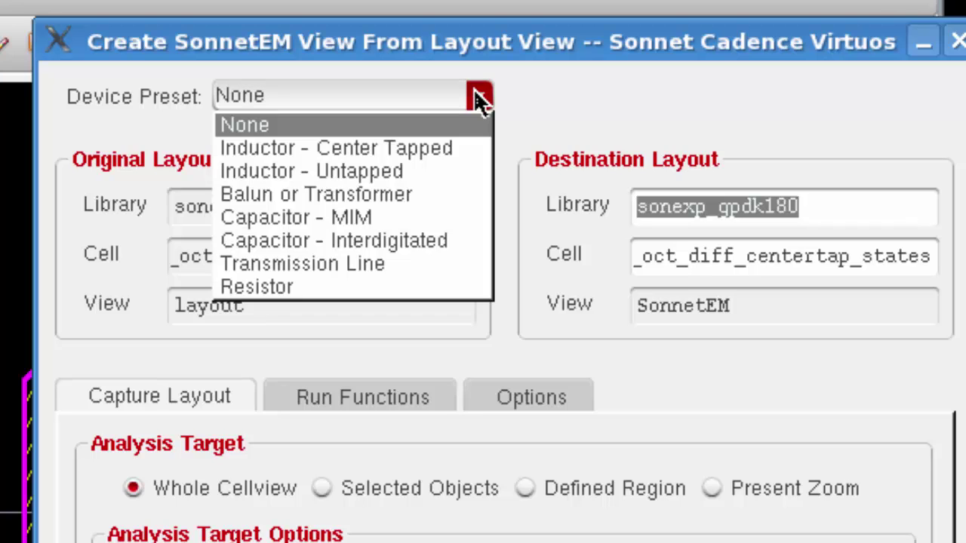
pyautogui.click(424, 150)
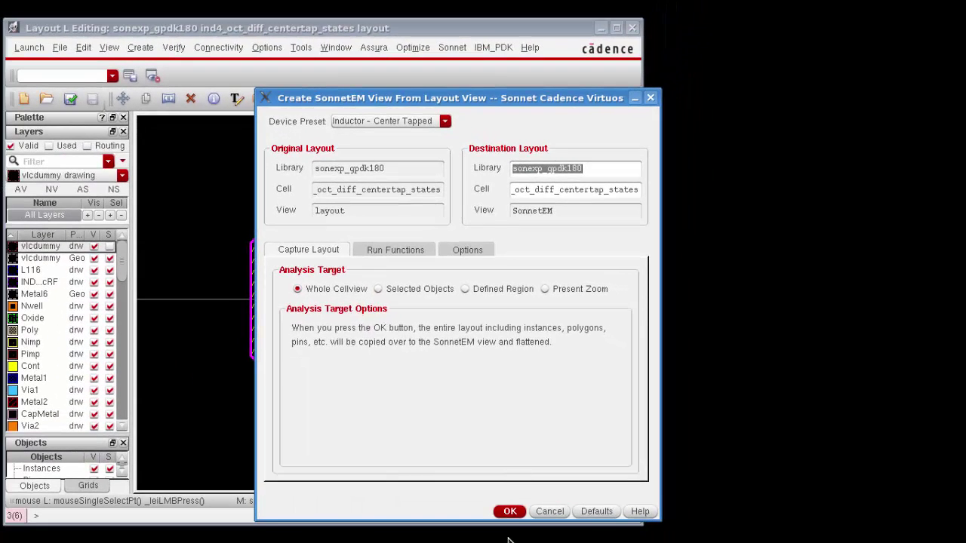
pyautogui.click(511, 512)
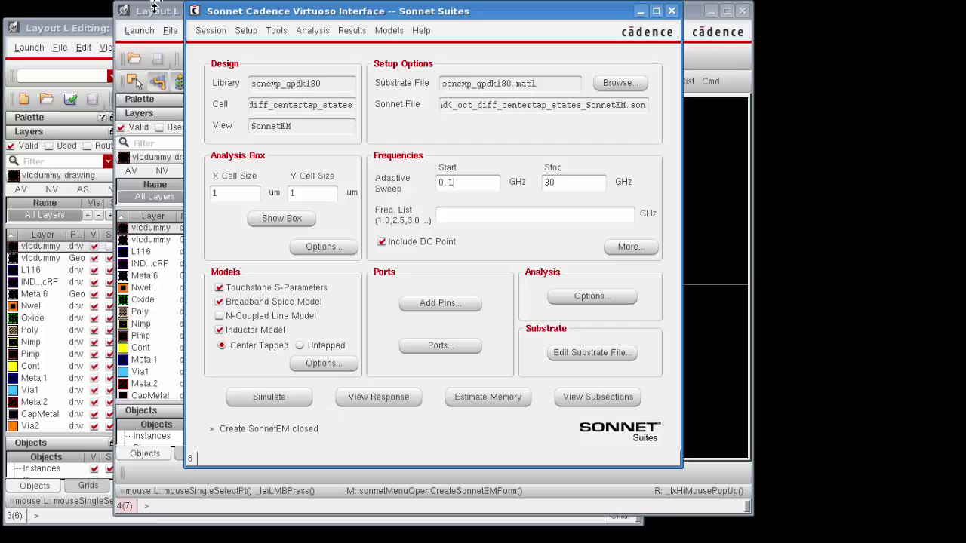
# Move the SonnetEM layout window left and the Sonnet setup window to its right.
pyautogui.click(154, 9)
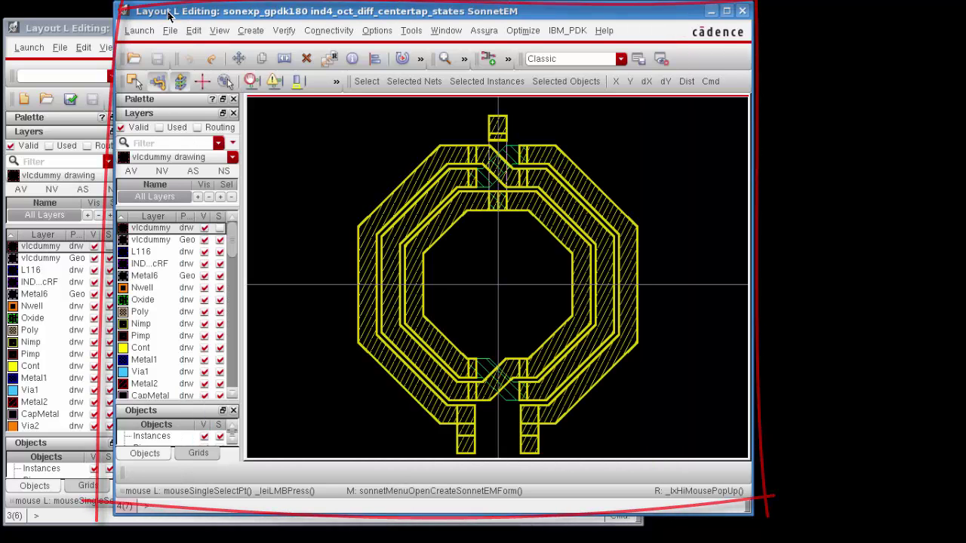
pyautogui.moveTo(170, 15)
pyautogui.mouseDown()
pyautogui.moveTo(87, 27)
pyautogui.moveTo(88, 46)
pyautogui.mouseUp()
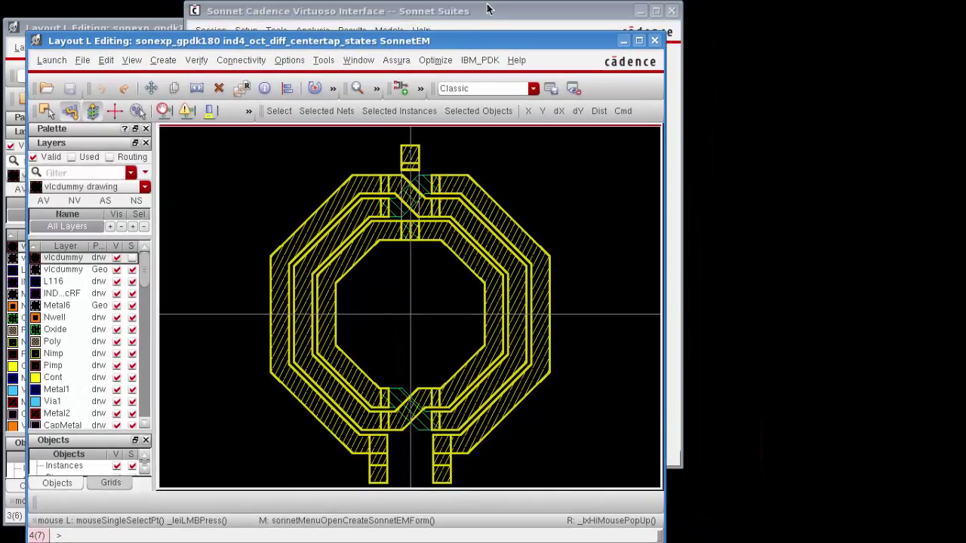
pyautogui.moveTo(496, 12); pyautogui.dragTo(770, 58)
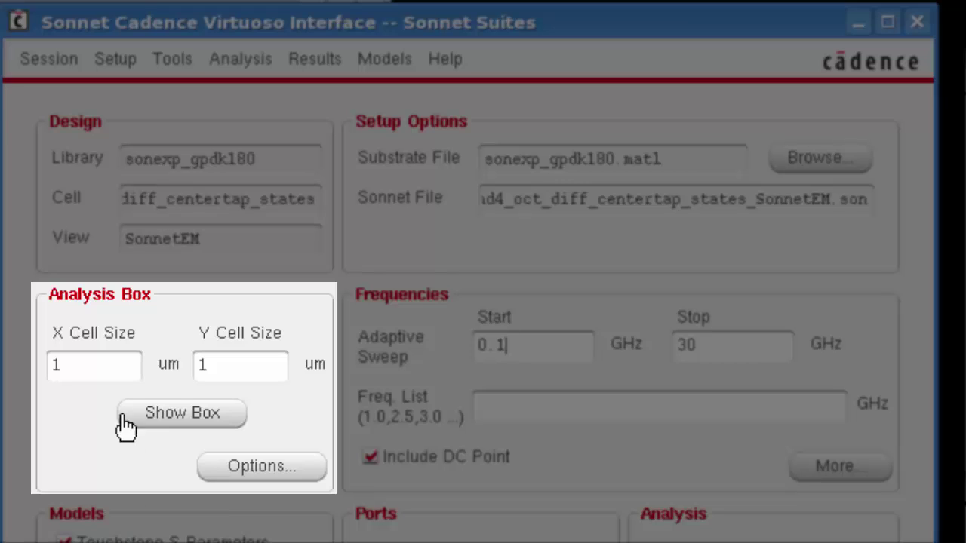
# Set the X and Y cell size to 2 um and the adaptive sweep stop to 25 GHz.
pyautogui.moveTo(80, 364); pyautogui.dragTo(25, 364)
pyautogui.write('2')
pyautogui.moveTo(206, 366); pyautogui.dragTo(161, 368)
pyautogui.write('2')
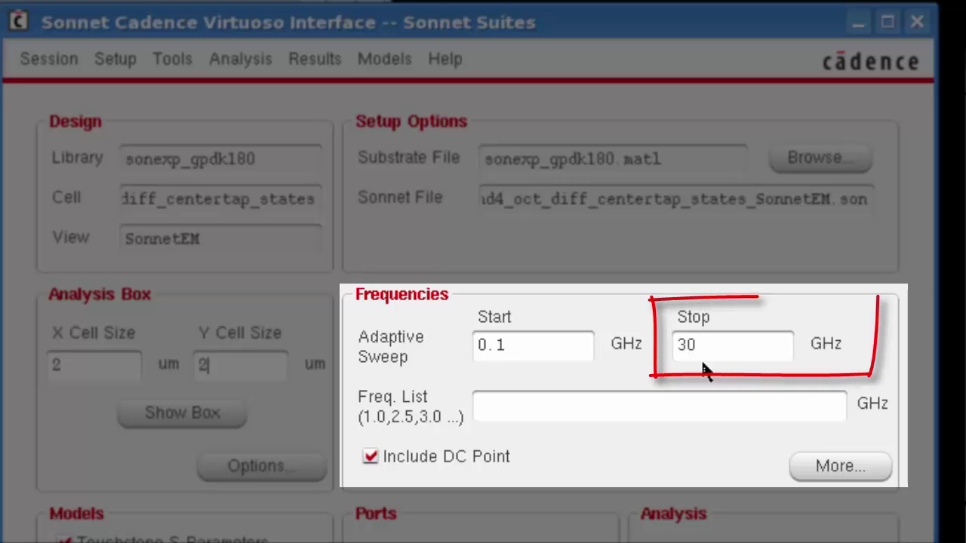
pyautogui.moveTo(702, 345); pyautogui.dragTo(667, 349)
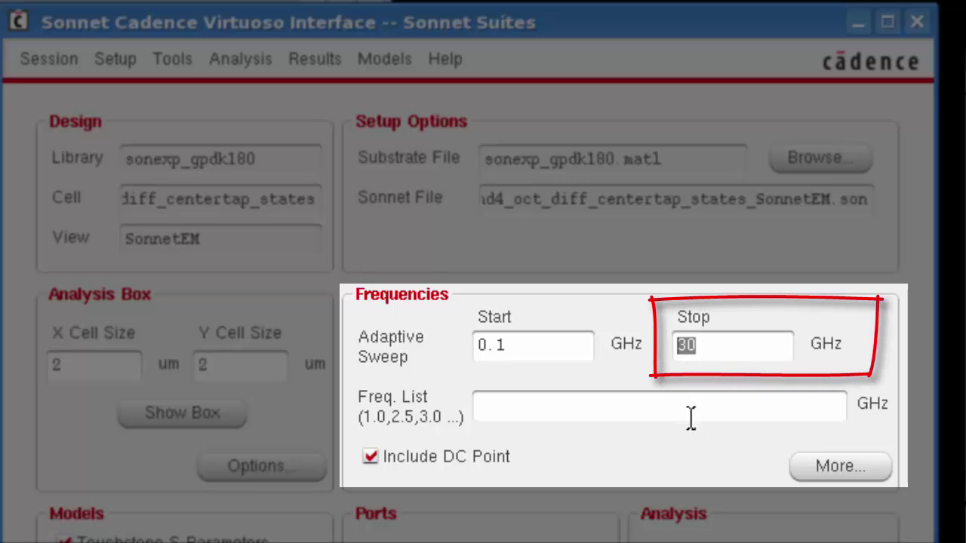
pyautogui.write('25')
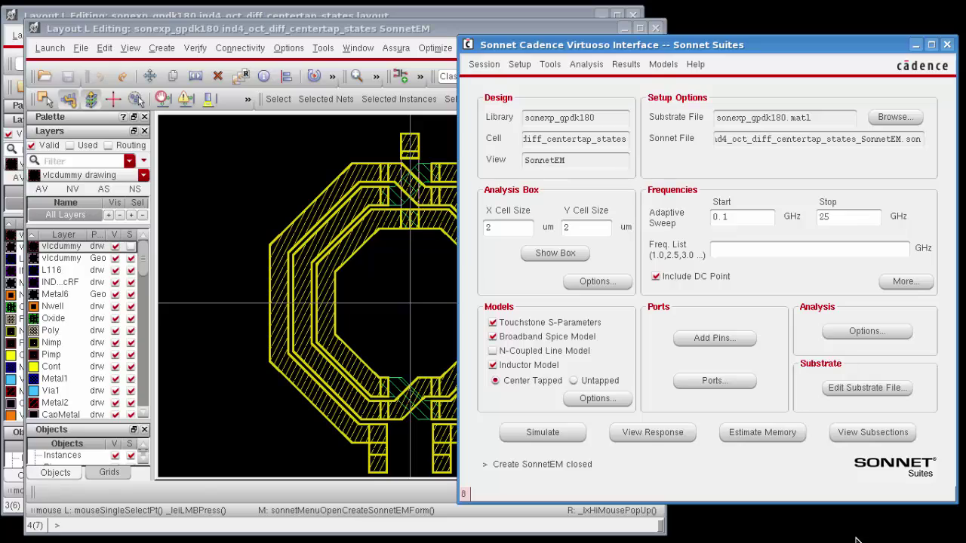
# Make Metal6 pin the drawing layer and start Add Pins from the Sonnet setup.
pyautogui.click(619, 521)
pyautogui.moveTo(147, 263); pyautogui.dragTo(150, 333)
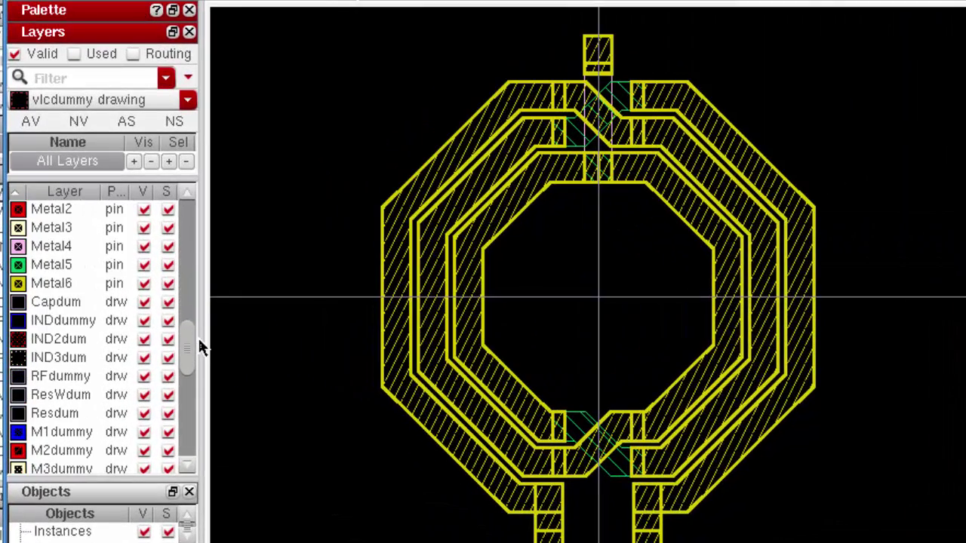
pyautogui.click(51, 283)
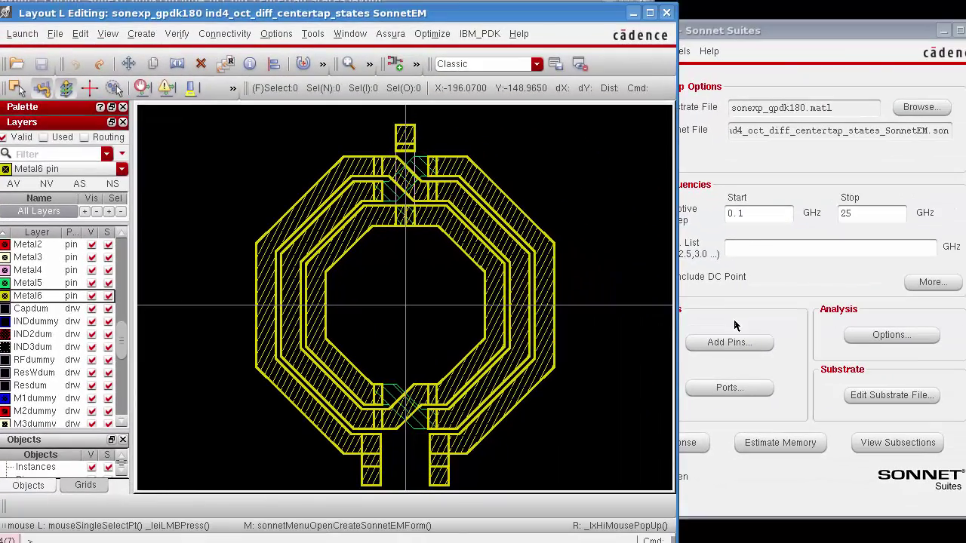
pyautogui.click(736, 325)
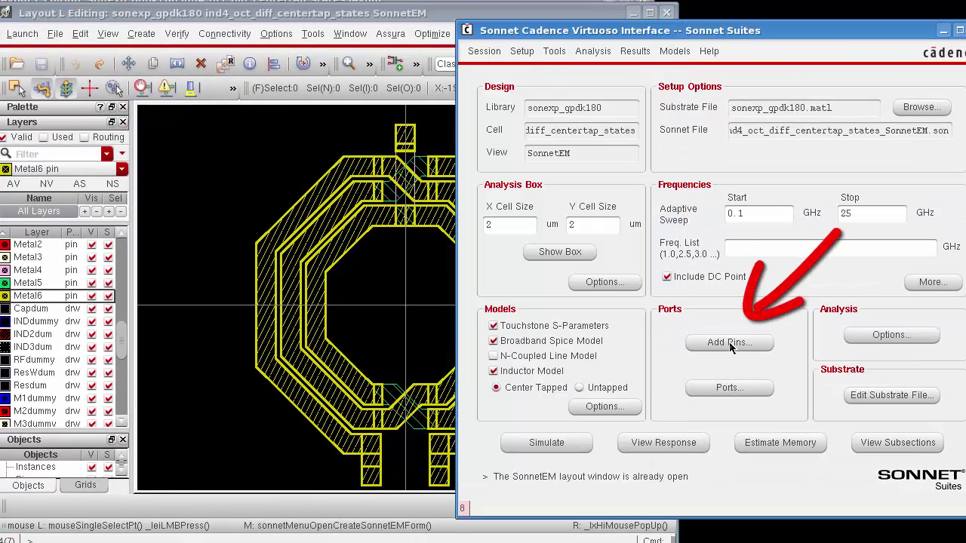
pyautogui.click(730, 343)
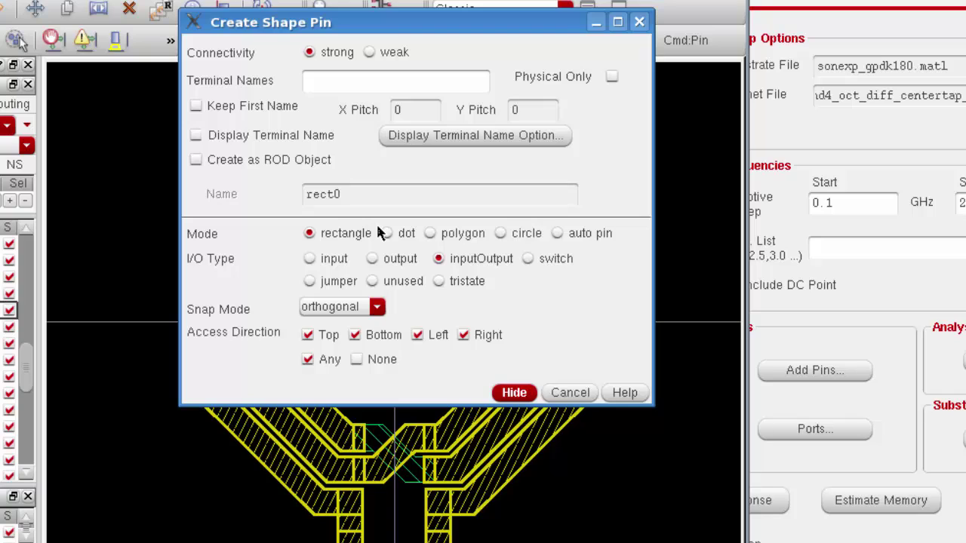
# Show terminal names as Metal6 pin labels and enter pin names P1 P2 P3.
pyautogui.click(197, 134)
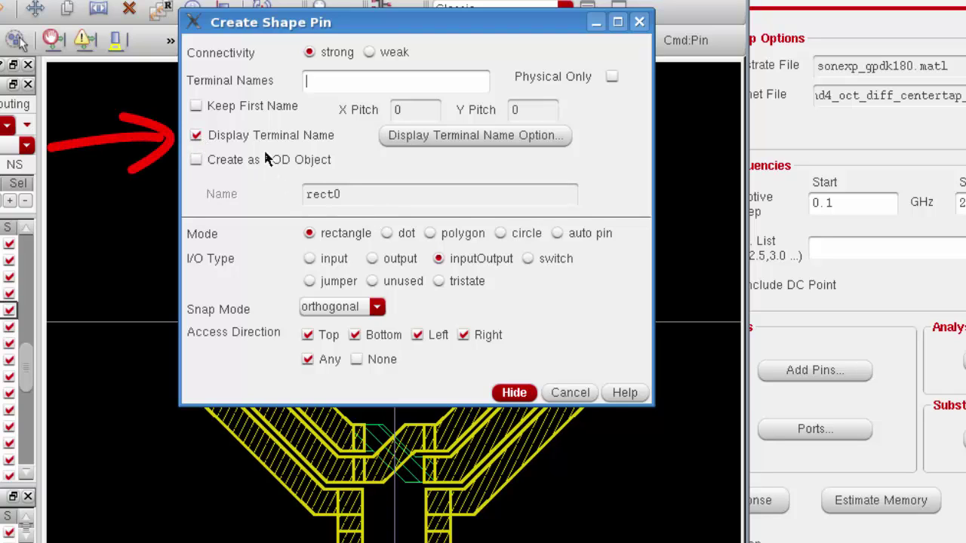
pyautogui.click(449, 135)
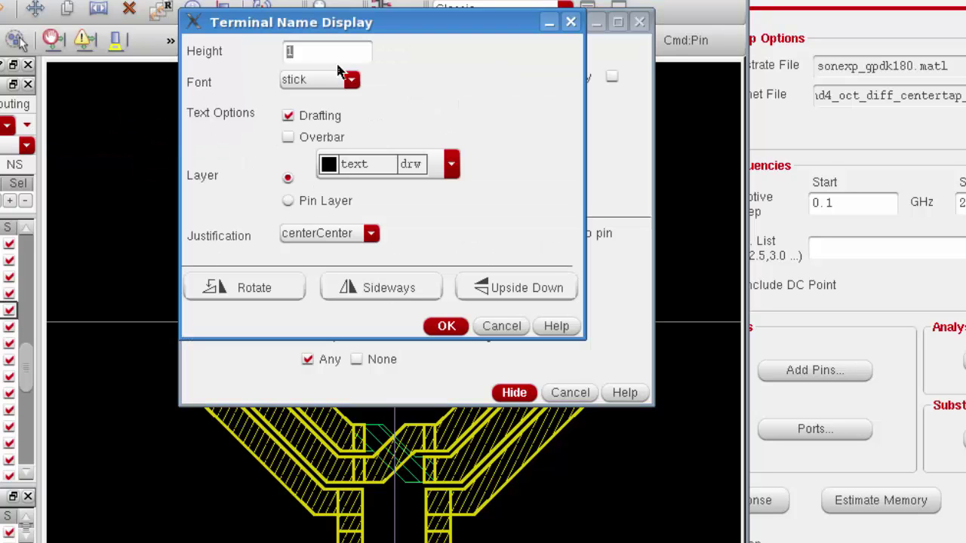
pyautogui.click(458, 170)
pyautogui.scroll(-5, 377, 378)
pyautogui.click(369, 452)
pyautogui.click(444, 326)
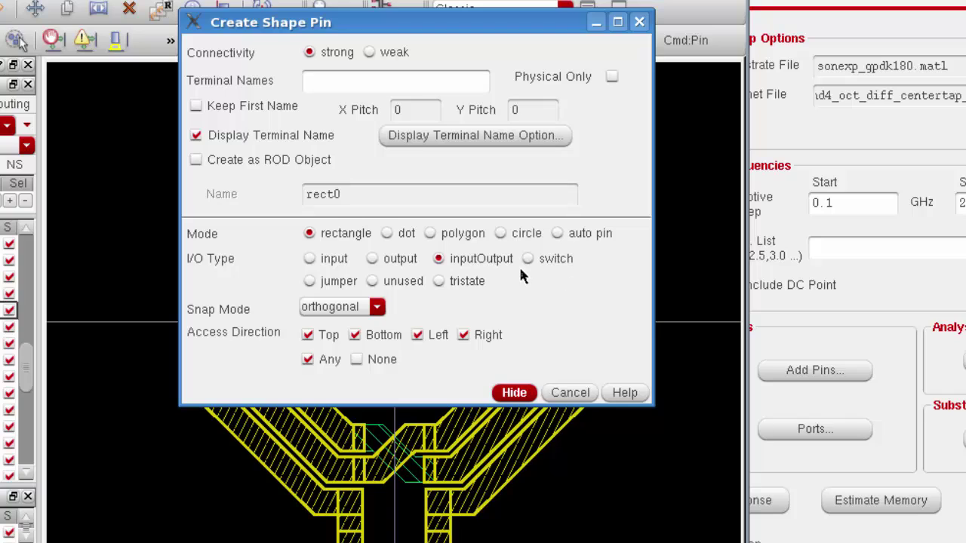
pyautogui.write('P1 P2')
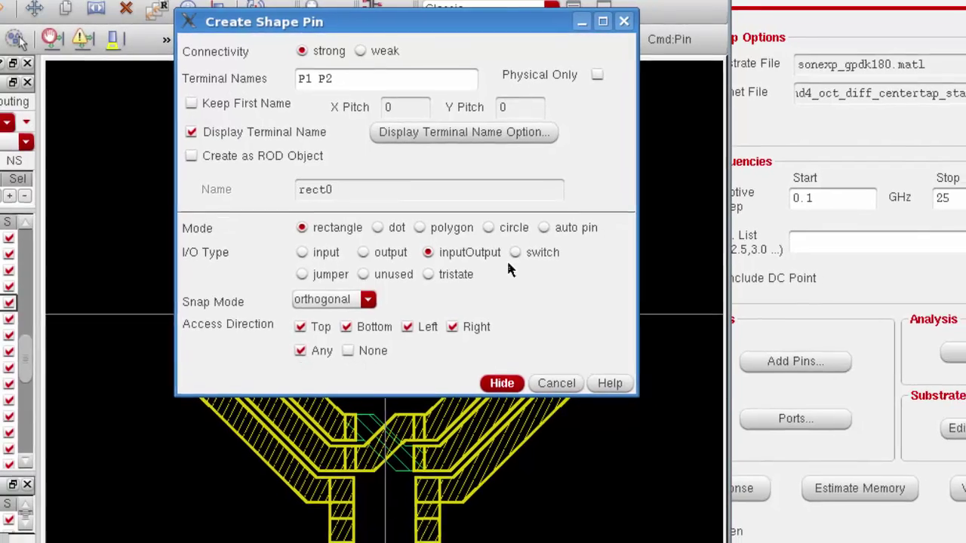
pyautogui.write(' P3')
# Draw pins P1 and P2 on the bottom terminals and P3 on the top center tap.
pyautogui.moveTo(548, 30); pyautogui.dragTo(785, 126)
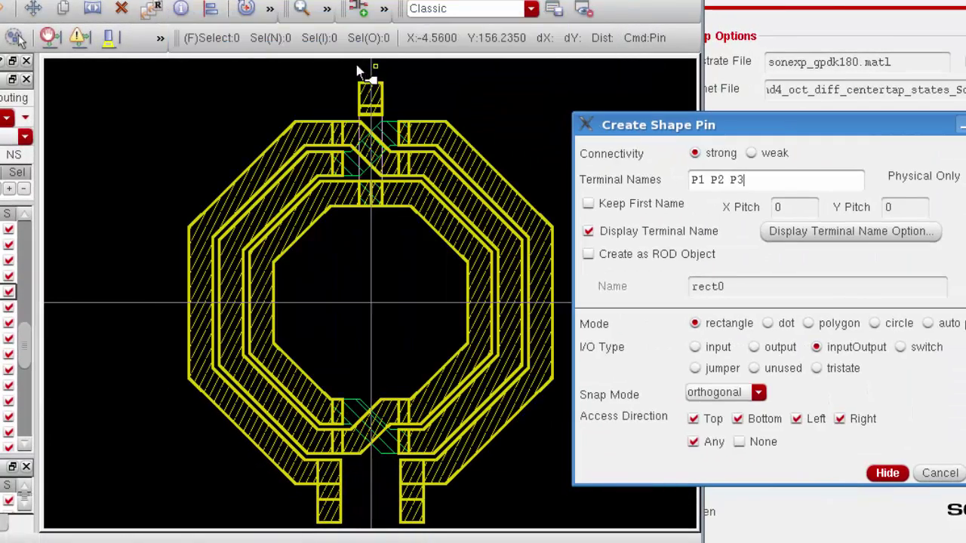
pyautogui.click(326, 525)
pyautogui.click(352, 537)
pyautogui.click(252, 513)
pyautogui.click(391, 523)
pyautogui.click(432, 529)
pyautogui.click(514, 507)
pyautogui.click(343, 69)
pyautogui.click(394, 94)
pyautogui.click(496, 90)
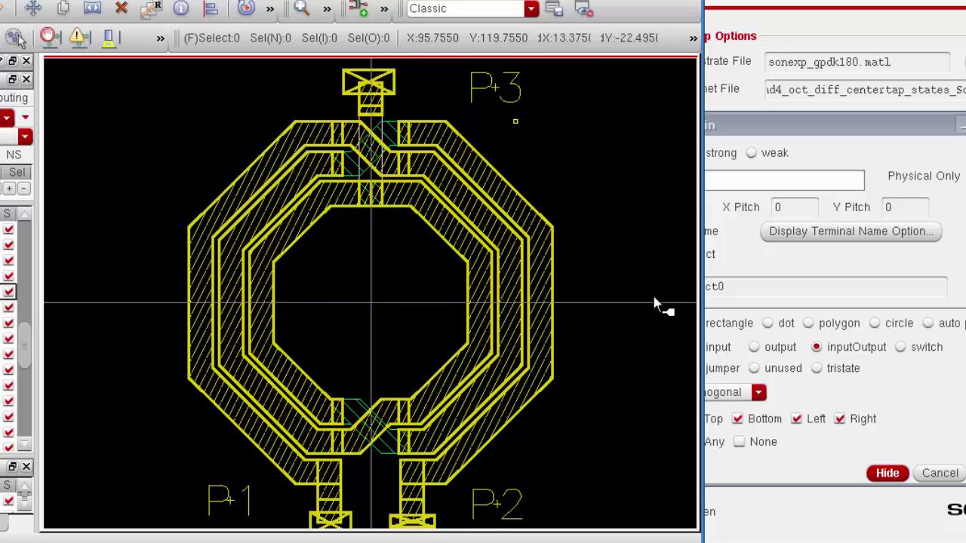
pyautogui.click(891, 473)
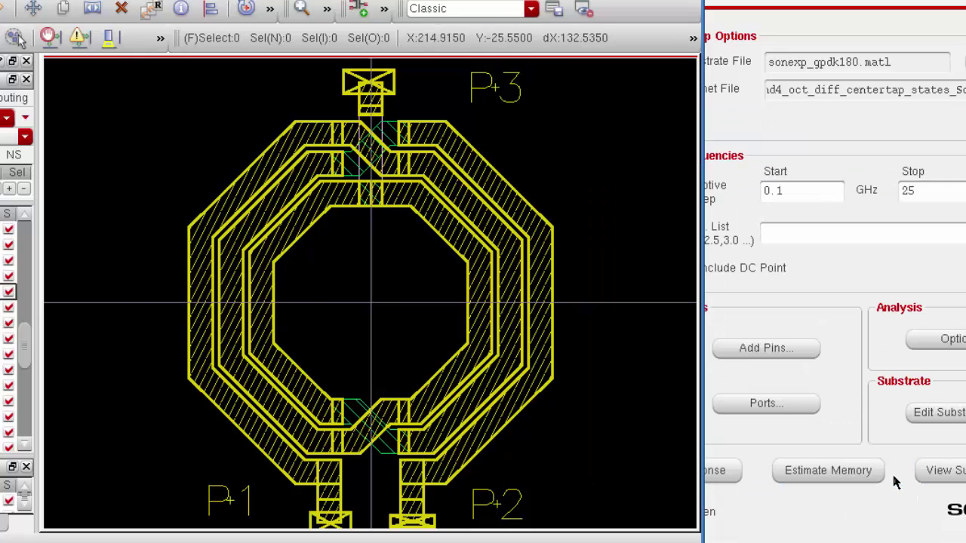
pyautogui.click(766, 403)
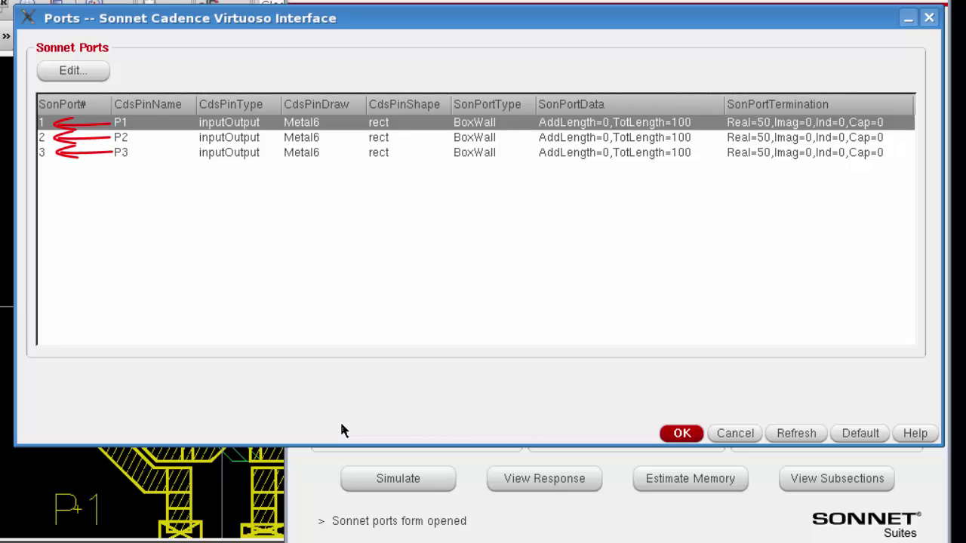
pyautogui.click(682, 435)
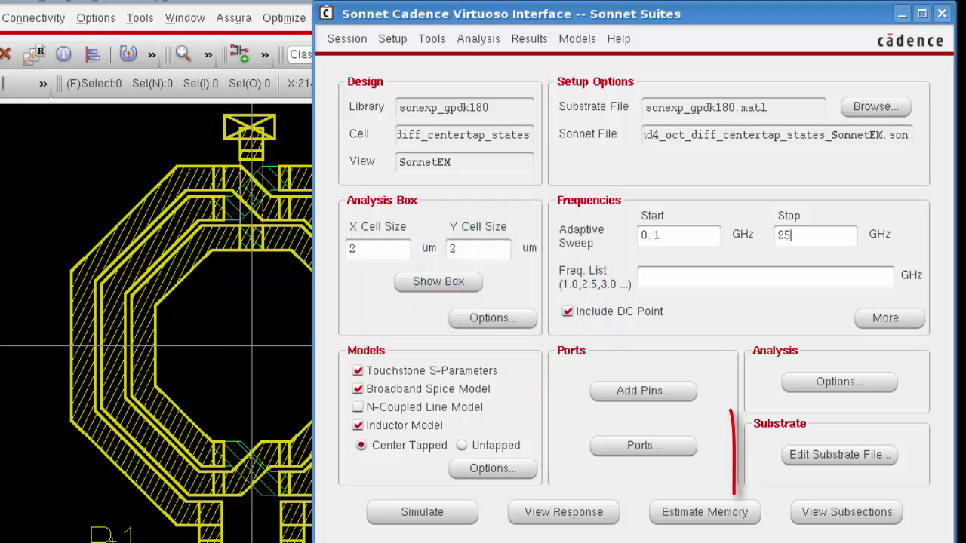
# Load the sonexp_gpdk180__demo.matl substrate file and review its Sonnet materials table.
pyautogui.click(842, 456)
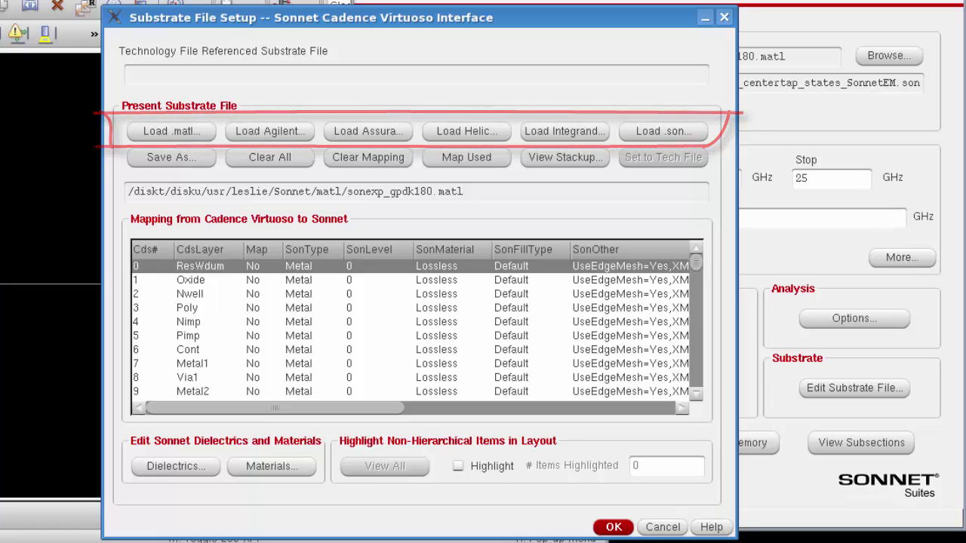
pyautogui.click(181, 133)
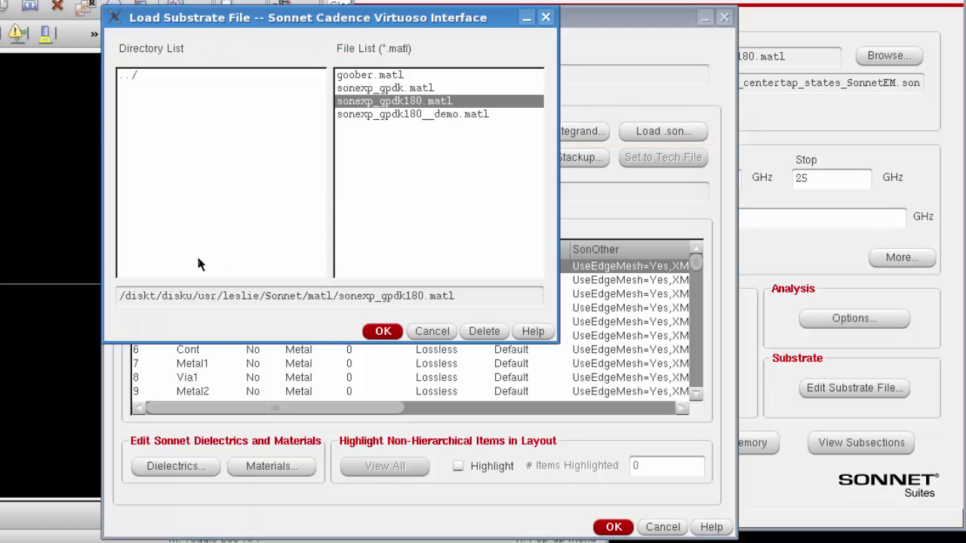
pyautogui.click(433, 116)
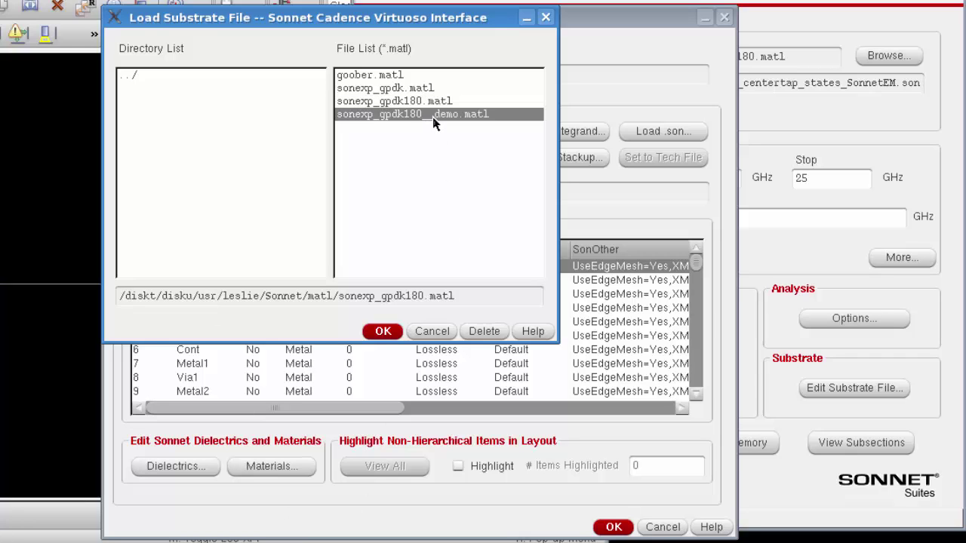
pyautogui.click(384, 332)
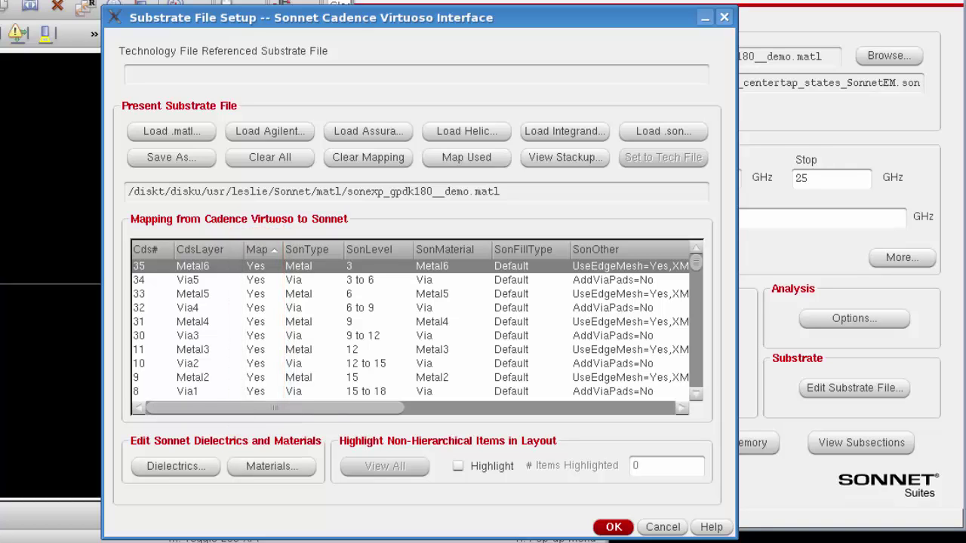
pyautogui.click(290, 466)
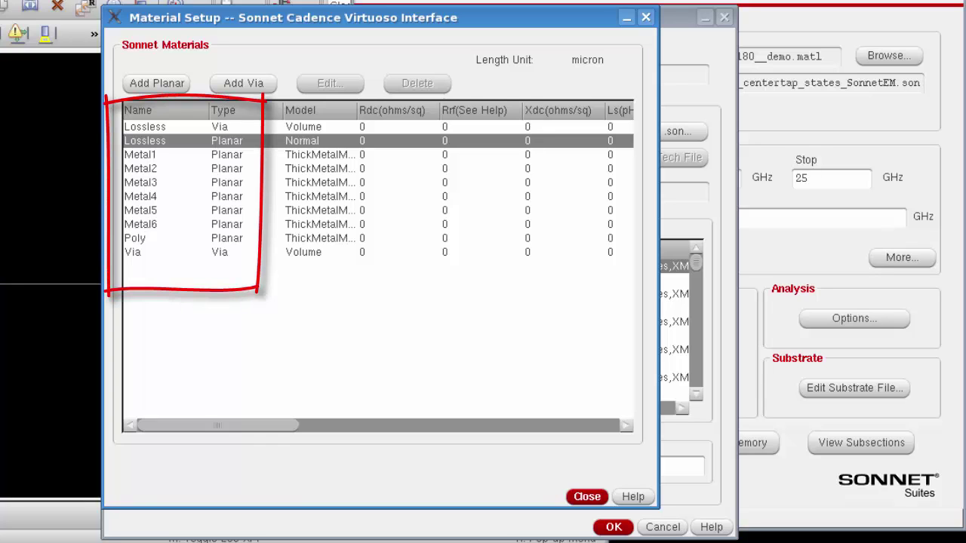
pyautogui.click(587, 497)
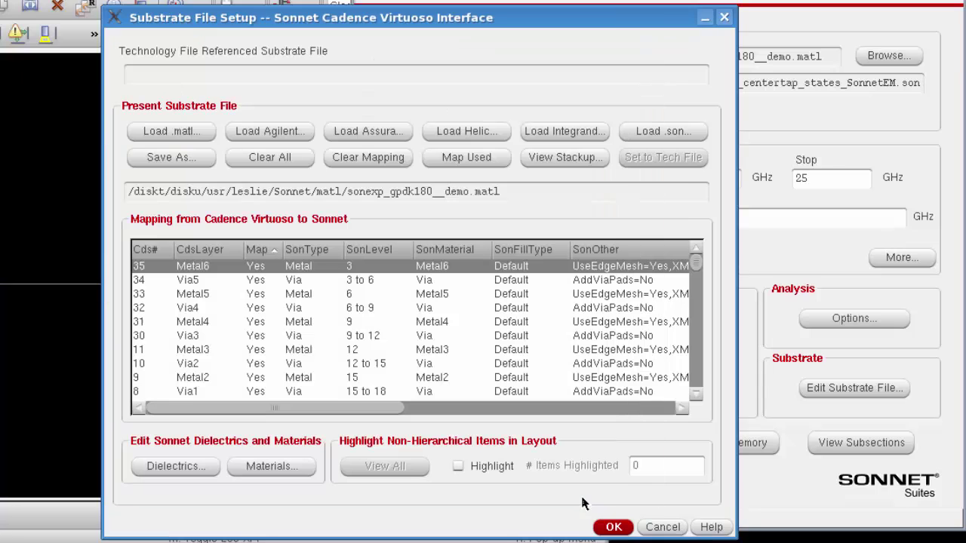
# Confirm the Substrate File Setup and start the Sonnet EM simulation.
pyautogui.click(614, 528)
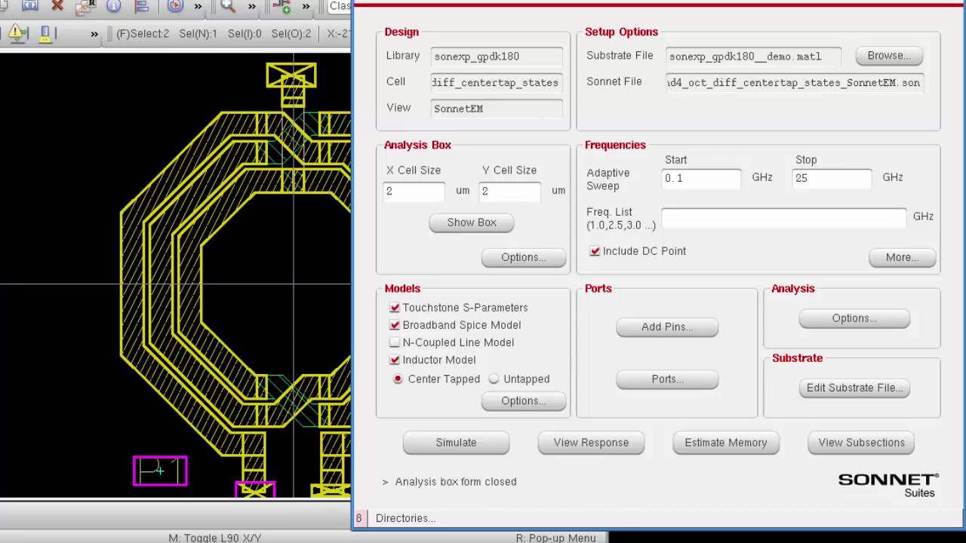
pyautogui.click(446, 445)
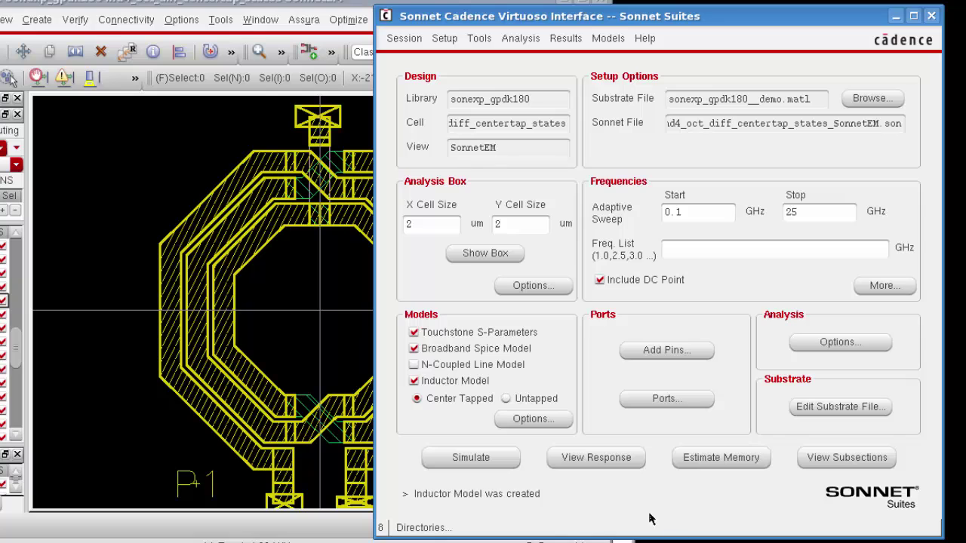
# Open the response viewer and plot the Center-Tapped LDiff (nH) equation curve.
pyautogui.click(600, 456)
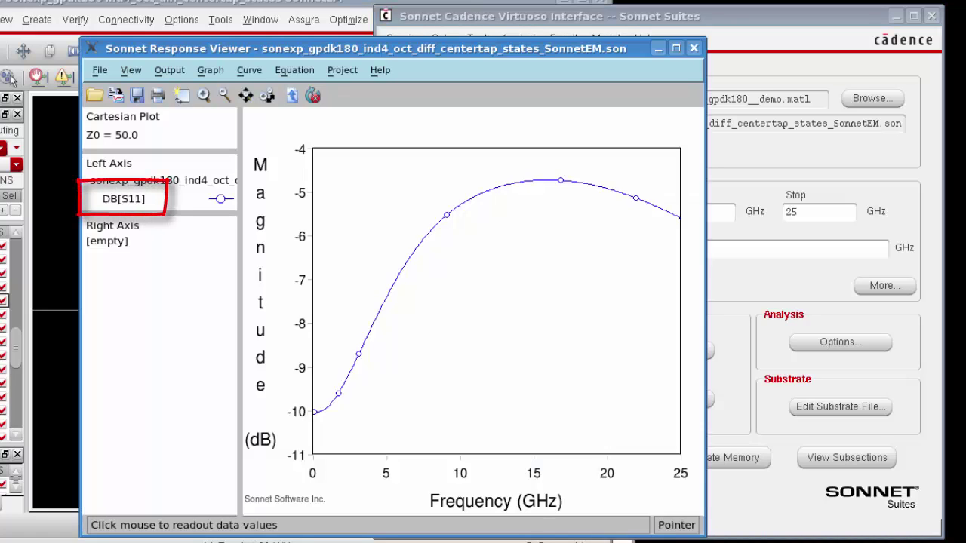
pyautogui.click(293, 70)
pyautogui.click(298, 89)
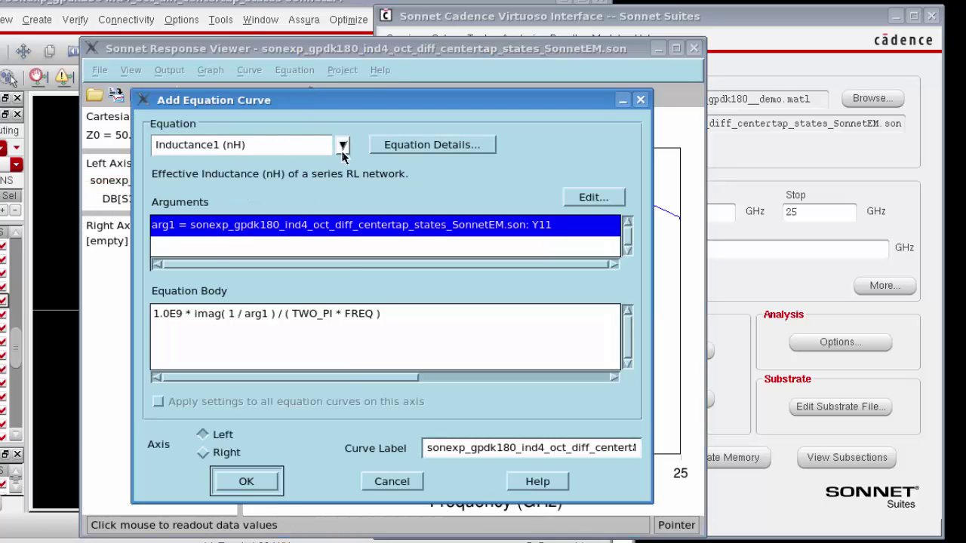
pyautogui.click(343, 145)
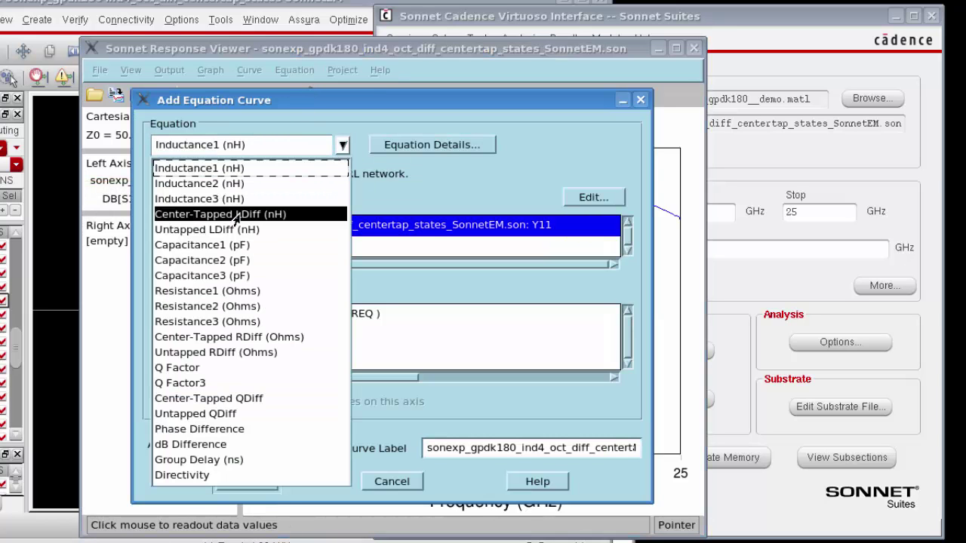
pyautogui.click(235, 214)
pyautogui.click(246, 481)
pyautogui.click(332, 375)
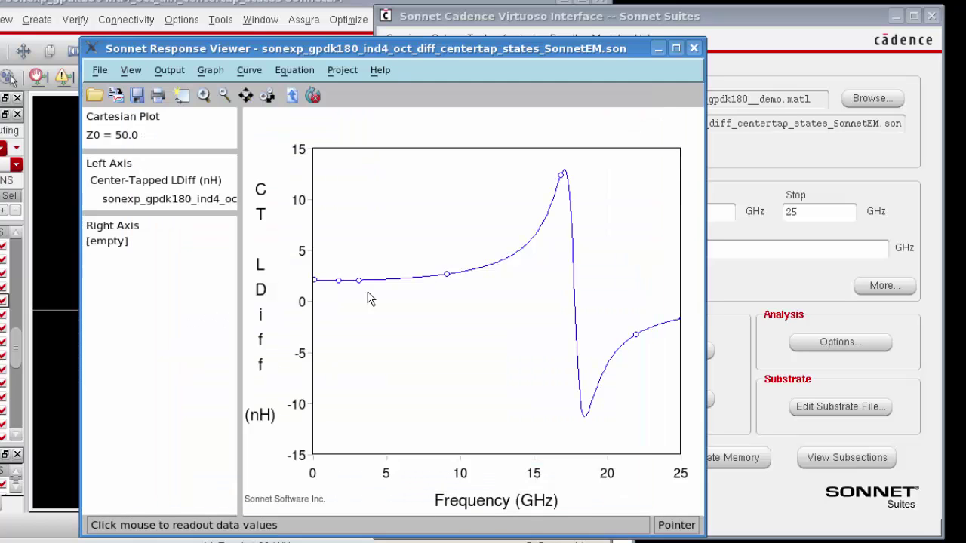
# Add the Center-Tapped QDiff equation curve on the right axis.
pyautogui.click(301, 69)
pyautogui.click(306, 90)
pyautogui.click(343, 145)
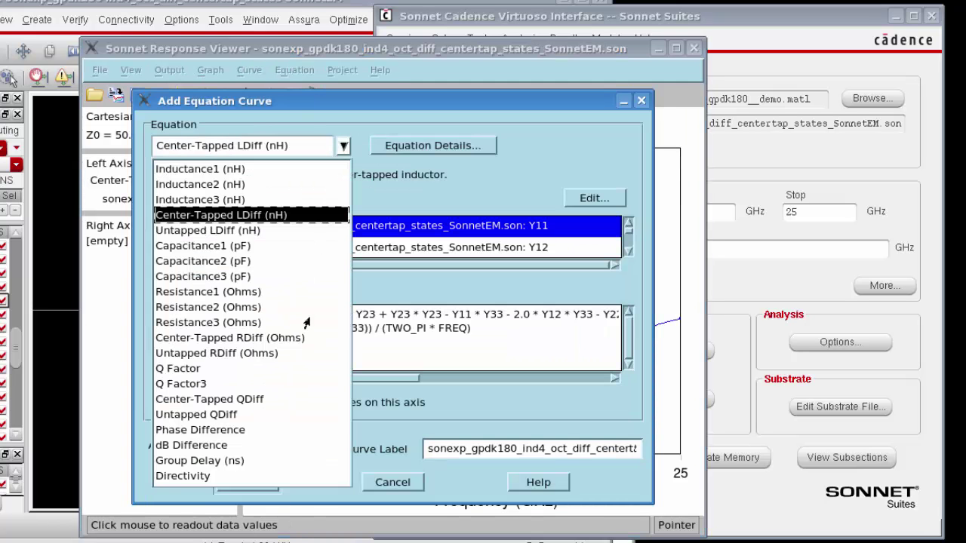
pyautogui.click(252, 400)
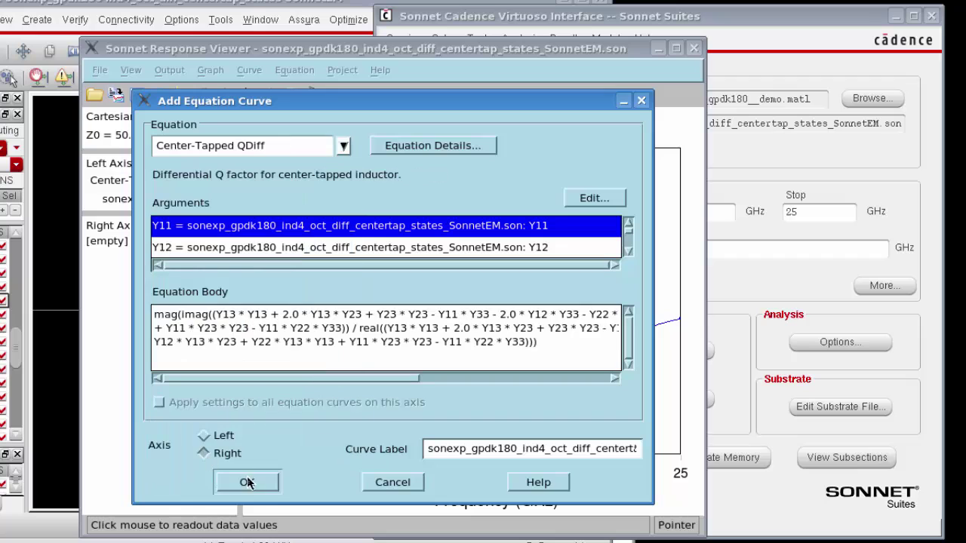
pyautogui.click(247, 483)
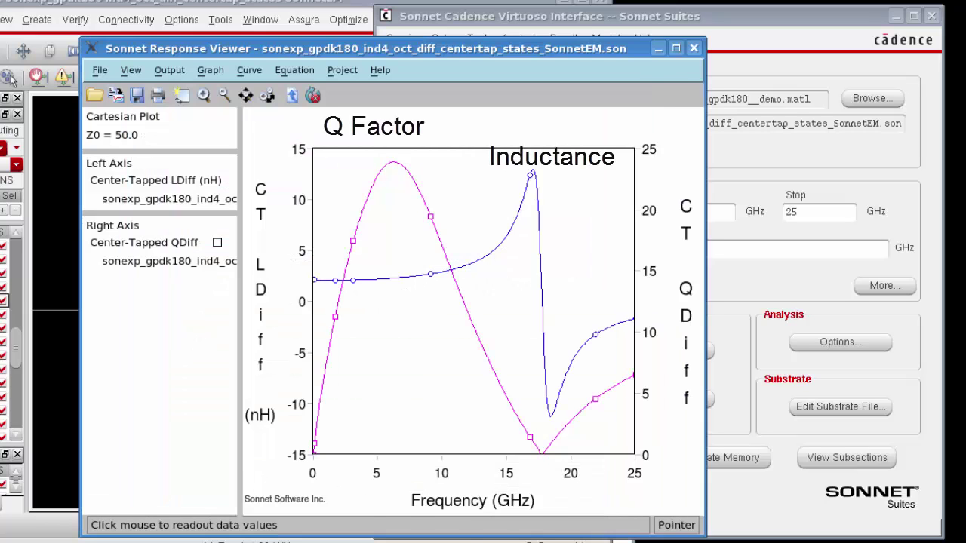
pyautogui.click(93, 71)
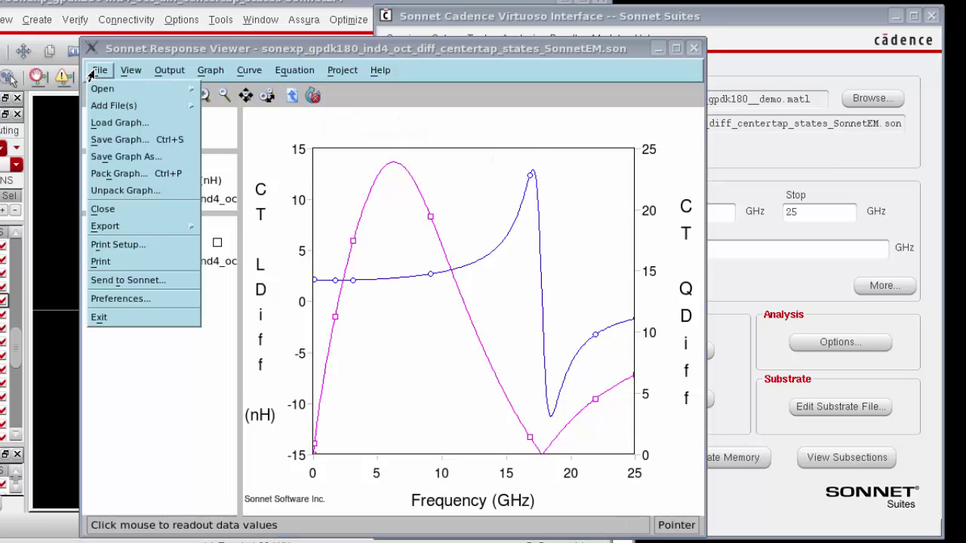
# Close the response viewer and show the inductor's Broadband Spice model view.
pyautogui.click(130, 320)
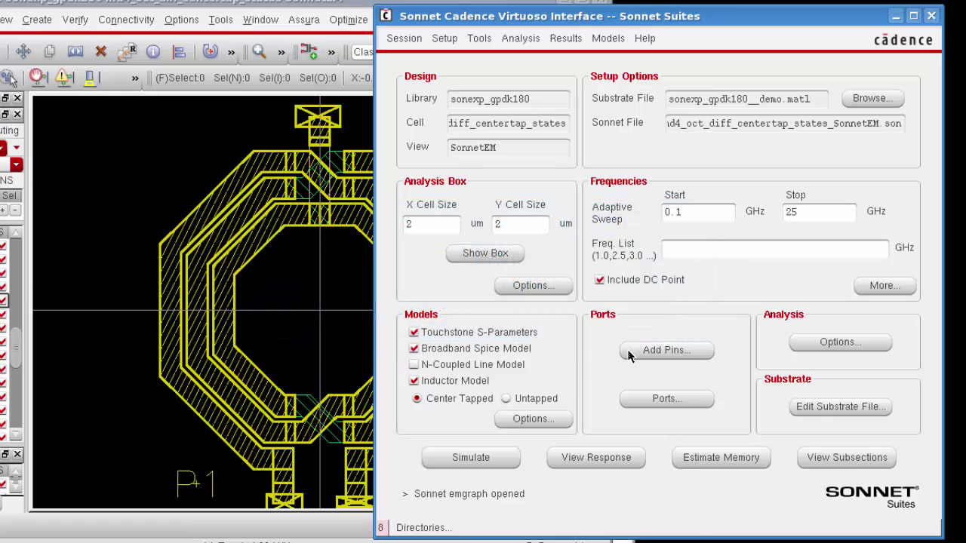
pyautogui.click(610, 38)
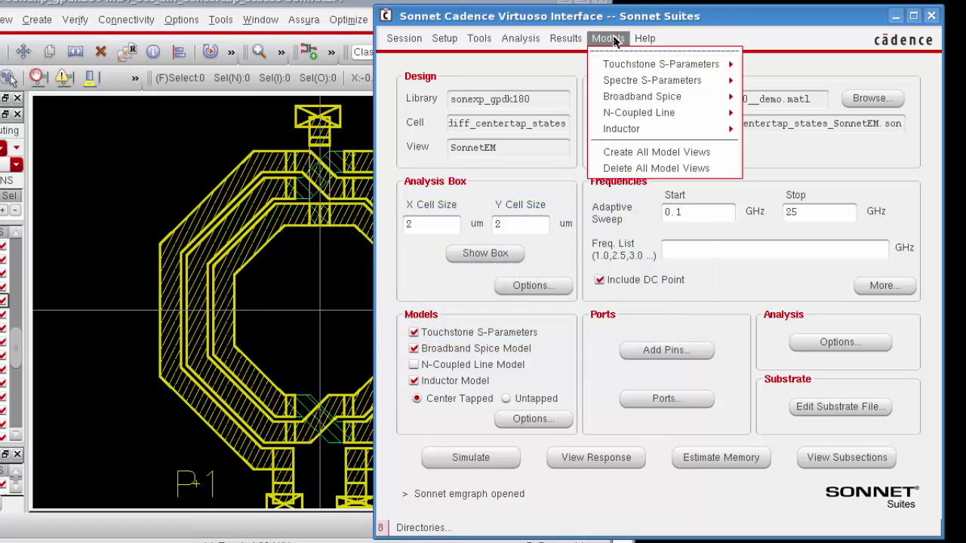
pyautogui.moveTo(651, 98)
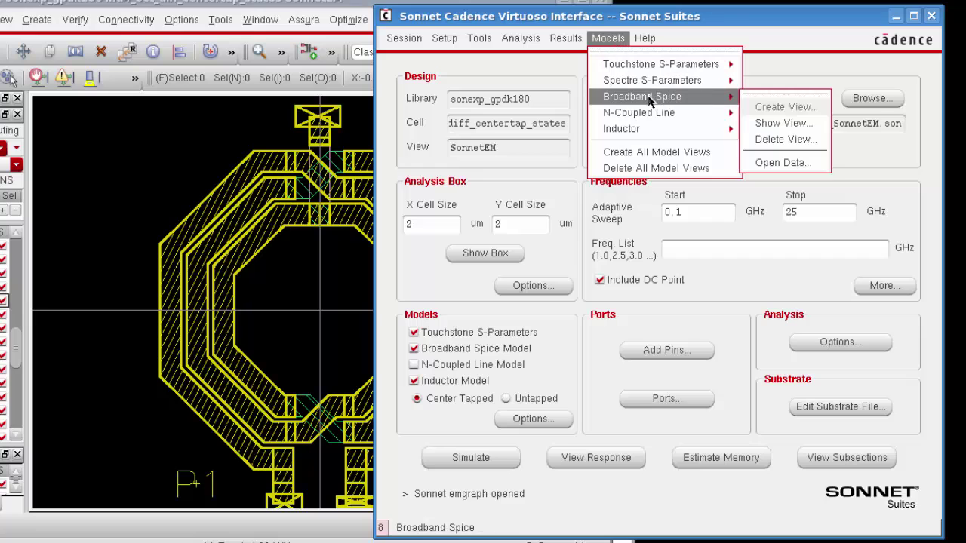
pyautogui.click(773, 124)
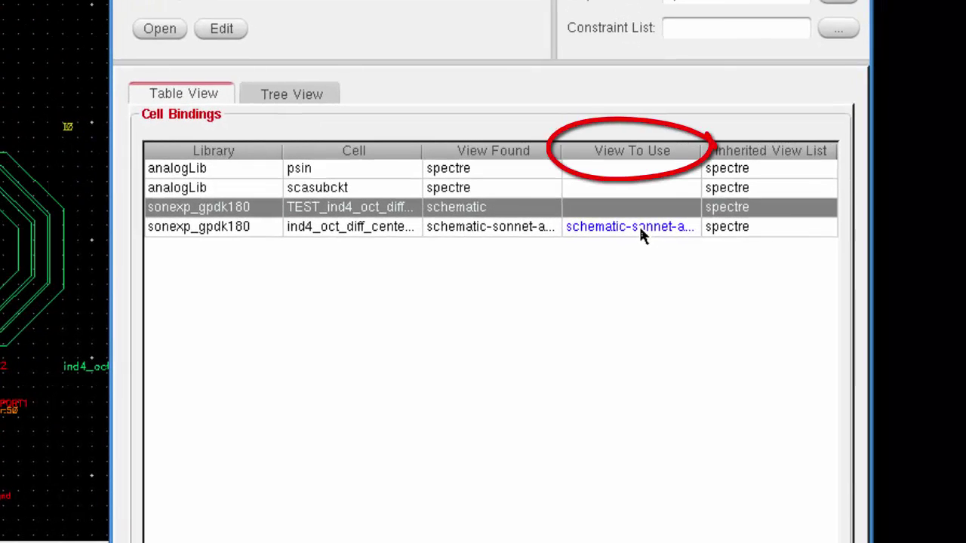
# Bring up the Set Cell View options for the ind4 row in the Hierarchy Editor.
pyautogui.rightClick(640, 233)
pyautogui.moveTo(677, 243)
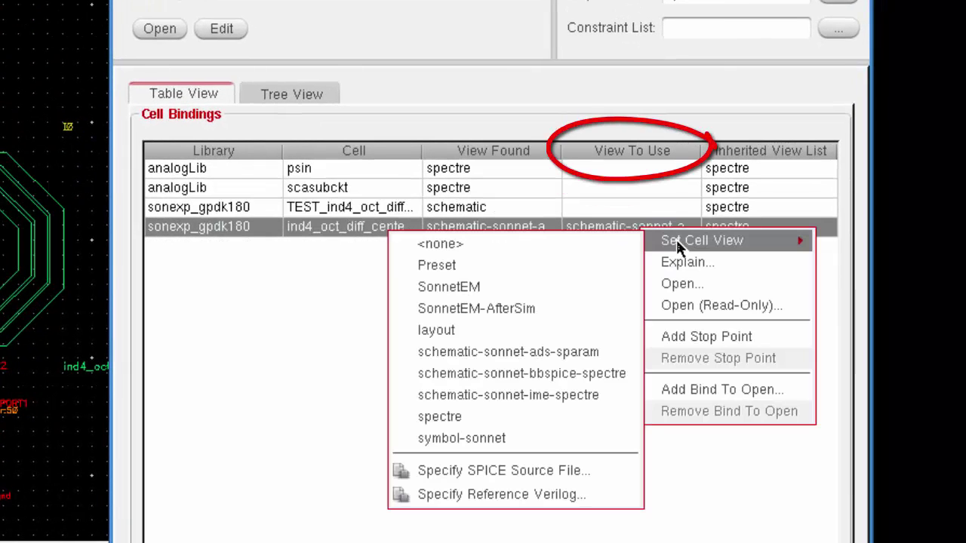
# Bind the inductor cell to schematic-sonnet-bbspice-spectre and save the hierarchy configuration.
pyautogui.click(548, 380)
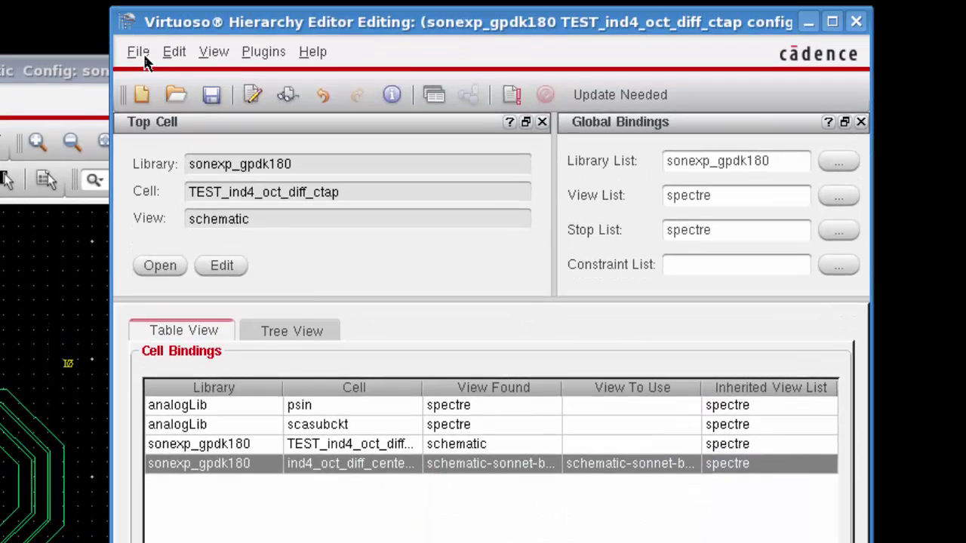
pyautogui.click(140, 51)
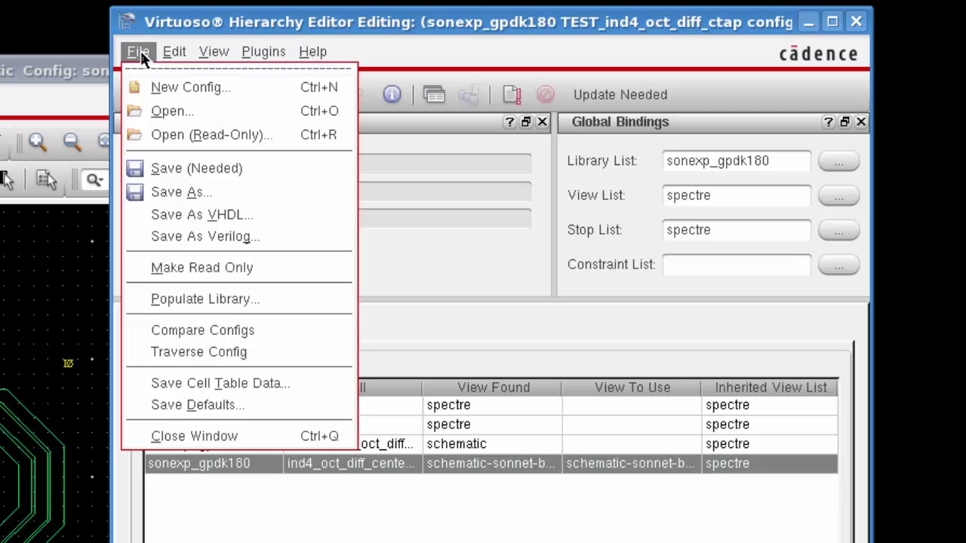
pyautogui.click(183, 168)
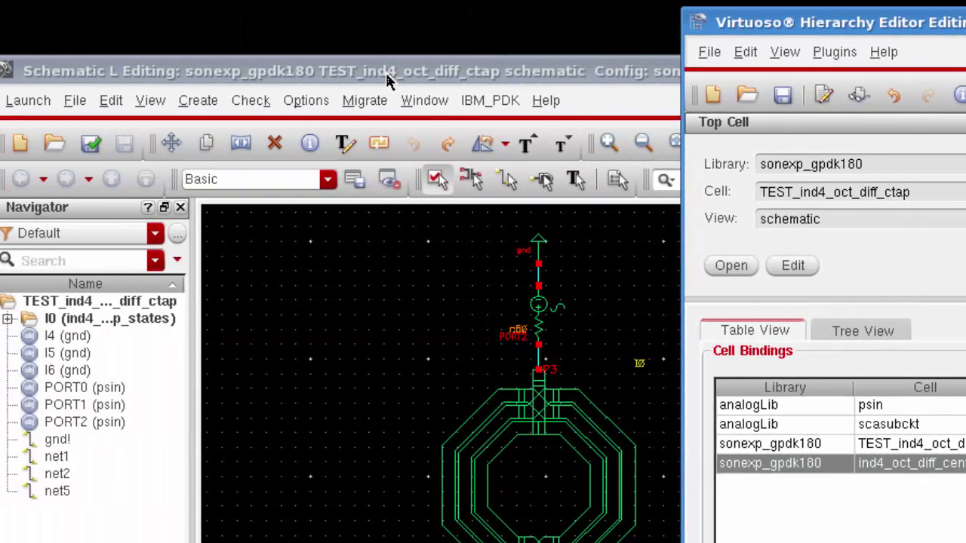
# Check and save the TEST_ind4_oct_diff_ctap test-bench schematic.
pyautogui.click(387, 76)
pyautogui.click(75, 101)
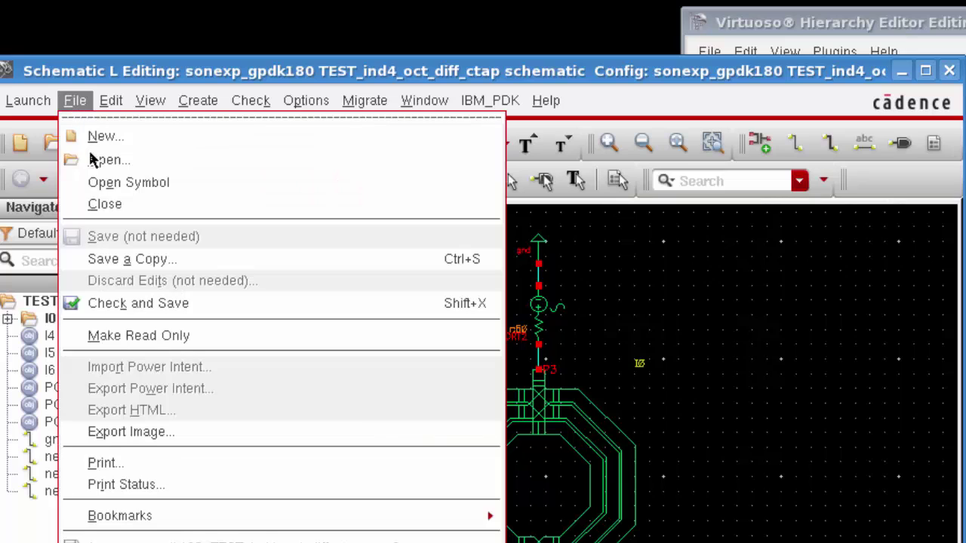
pyautogui.click(135, 305)
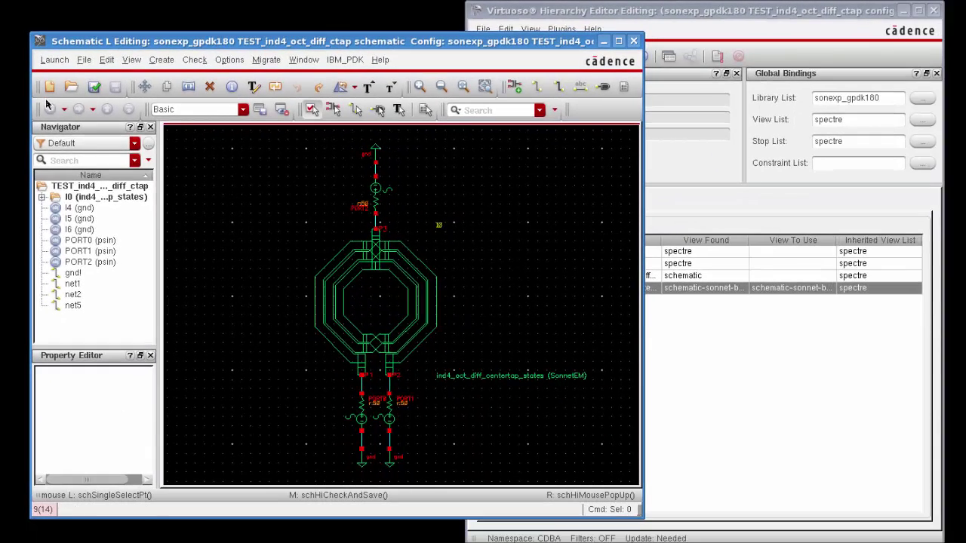
# Launch ADE L and load spectre_state1 from the cellview, with its 100M–30G sp sweep and Y outputs.
pyautogui.click(55, 59)
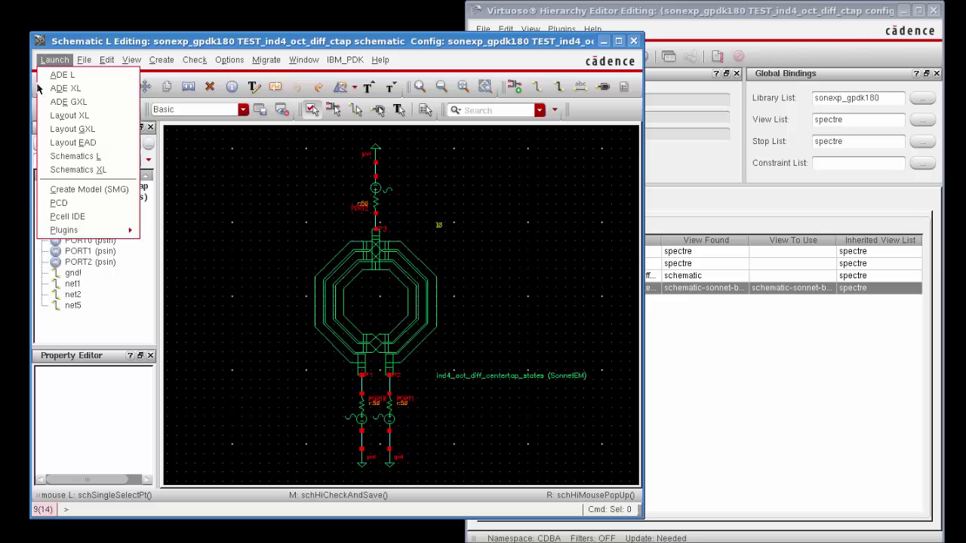
pyautogui.click(69, 79)
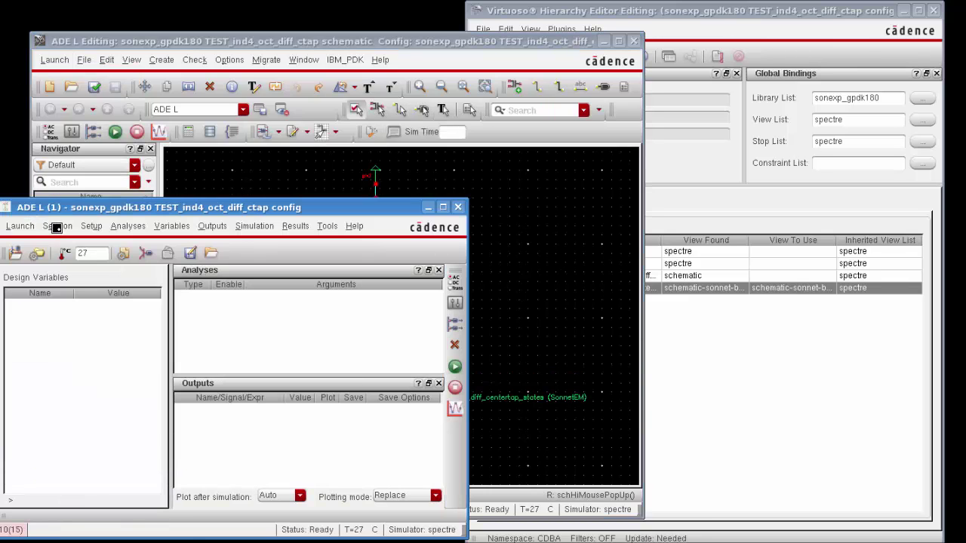
pyautogui.click(56, 227)
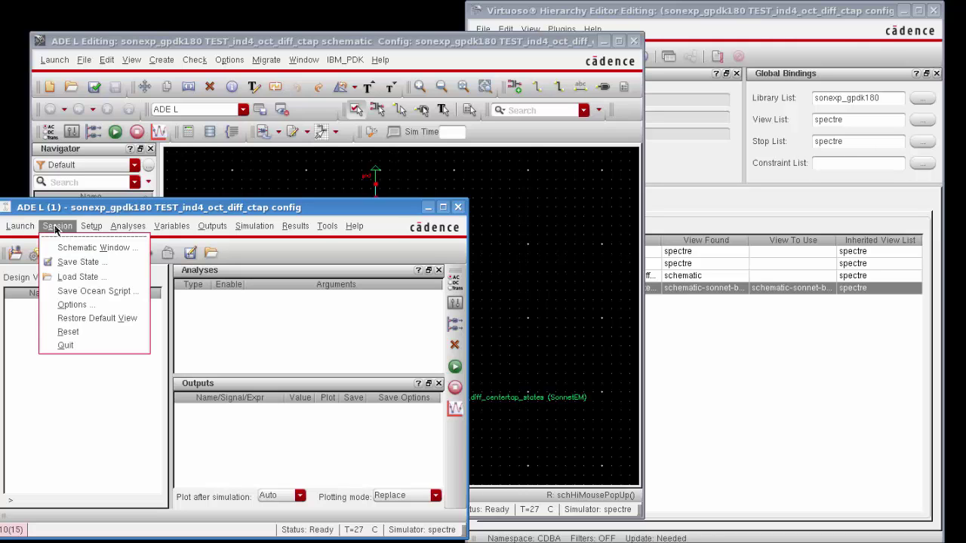
pyautogui.click(72, 278)
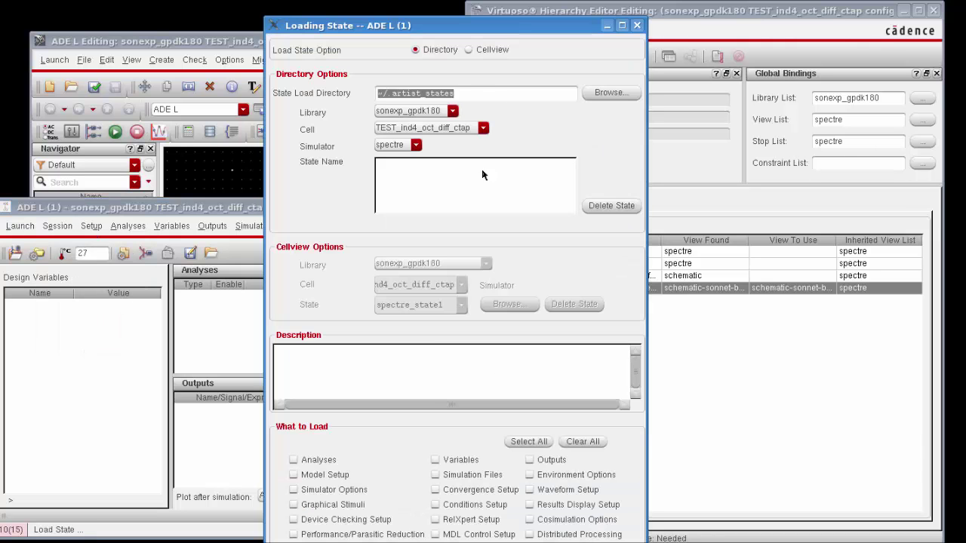
pyautogui.click(469, 49)
pyautogui.click(498, 538)
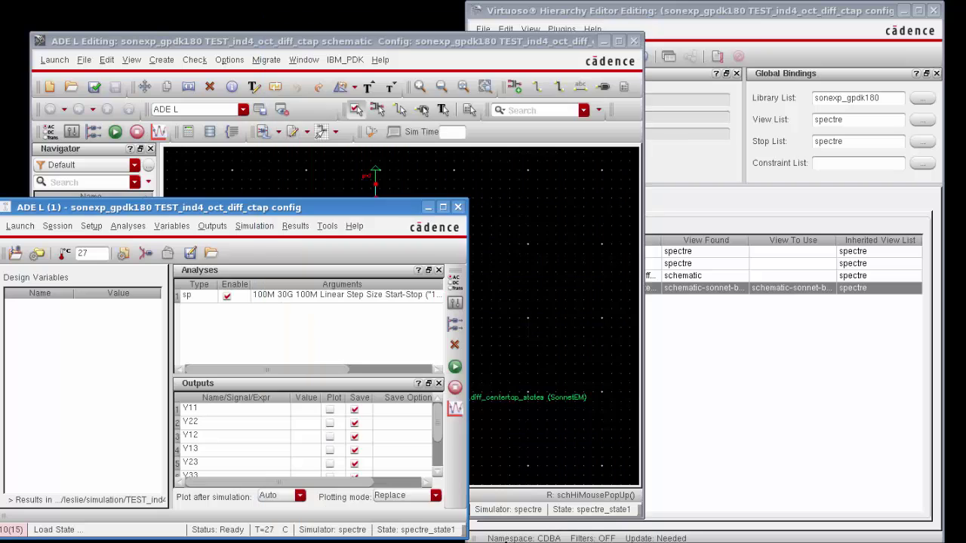
# Netlist and run the spectre S-parameter simulation of the test bench.
pyautogui.click(457, 370)
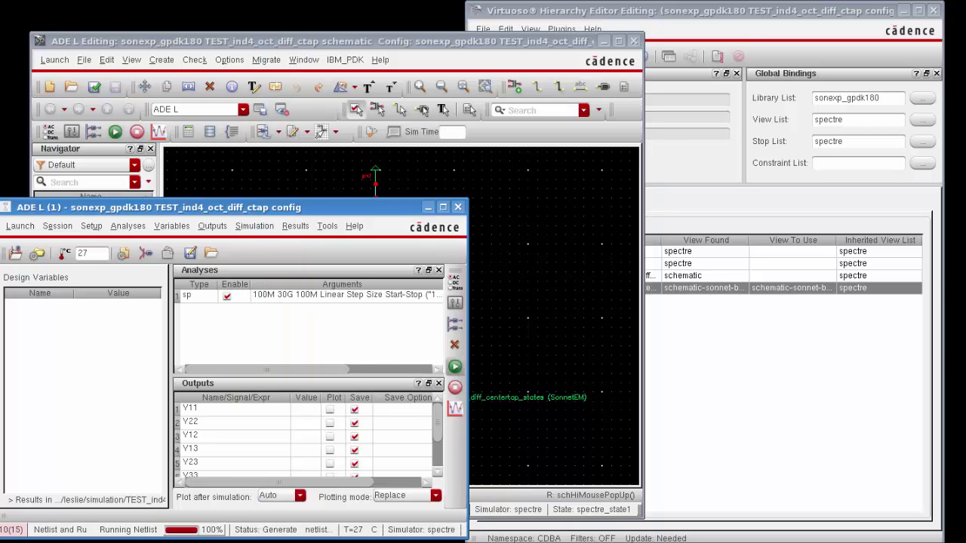